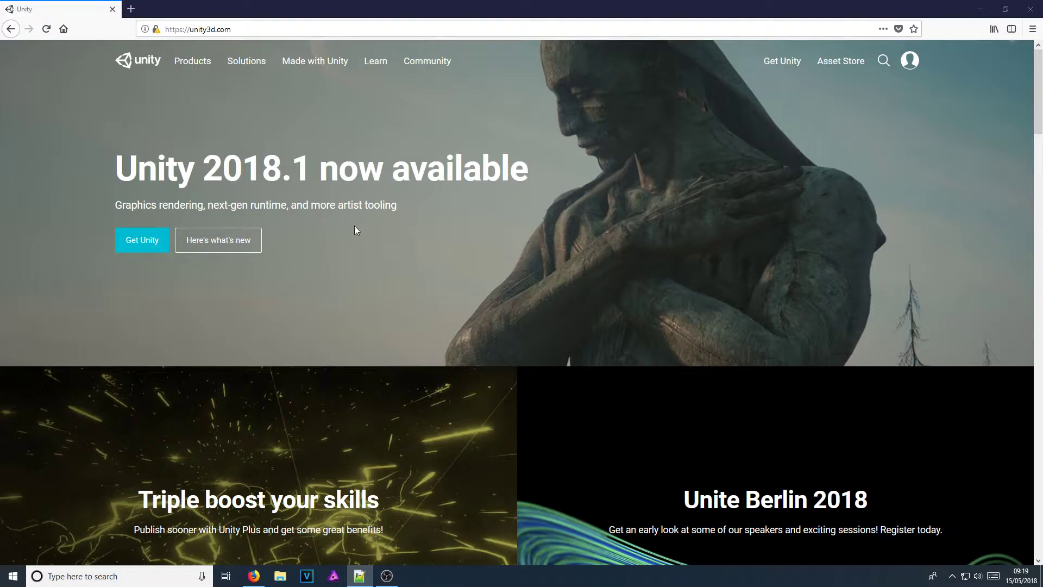
Choose the free Unity Personal plan, accept its terms, and download the Windows installer.
{"action": "left_click", "coordinate": [150, 240]}
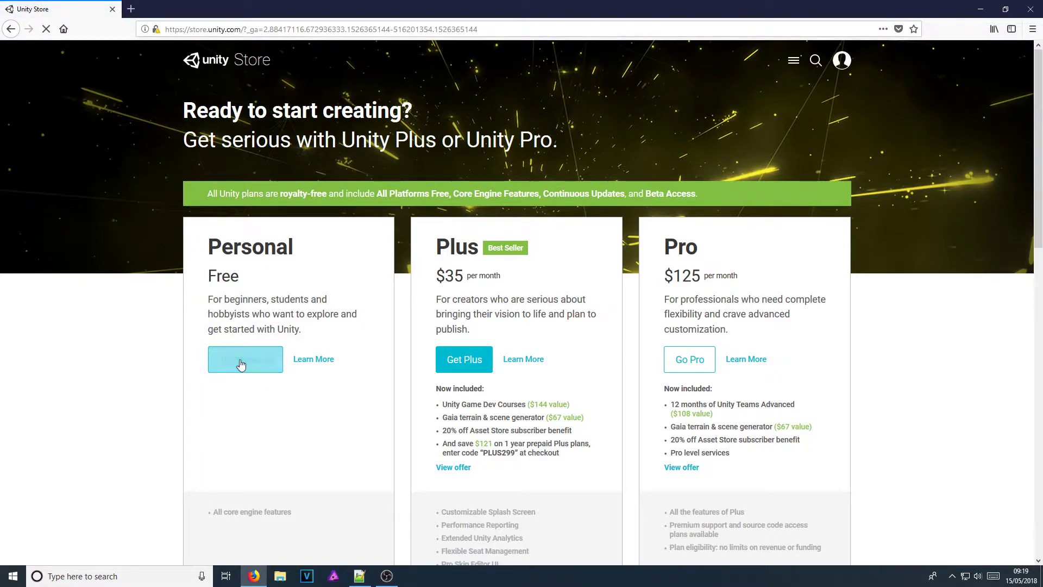
{"action": "left_click", "coordinate": [244, 365]}
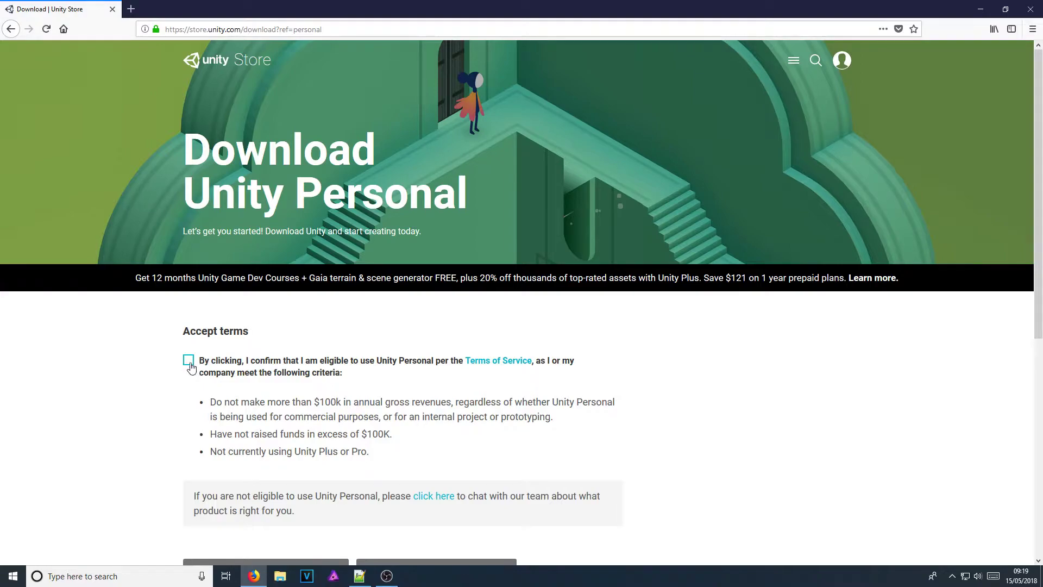
{"action": "left_click", "coordinate": [188, 361]}
{"action": "scroll", "coordinate": [282, 302], "scroll_direction": "down", "scroll_amount": 7}
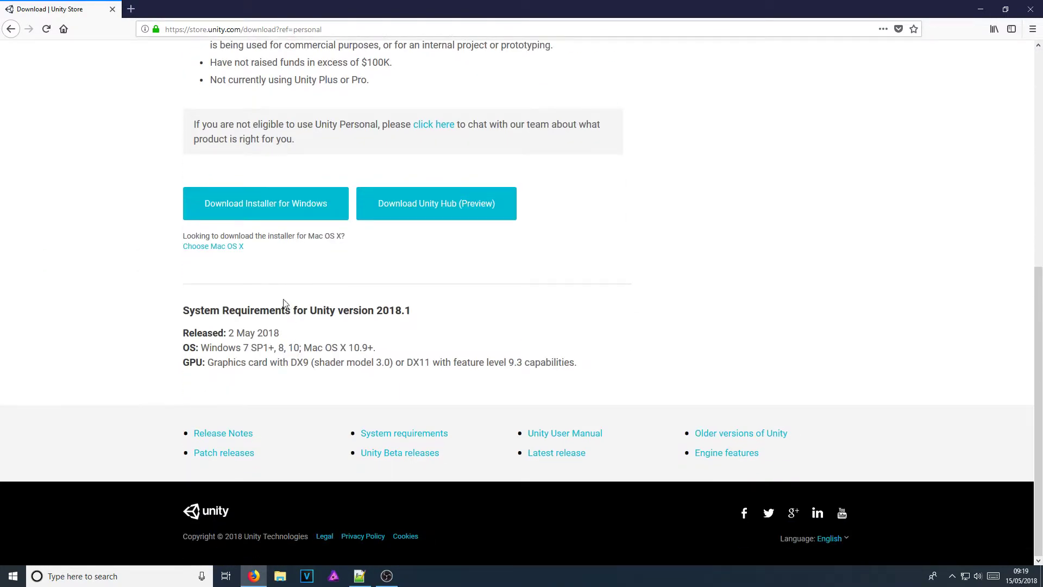
{"action": "left_click", "coordinate": [287, 211]}
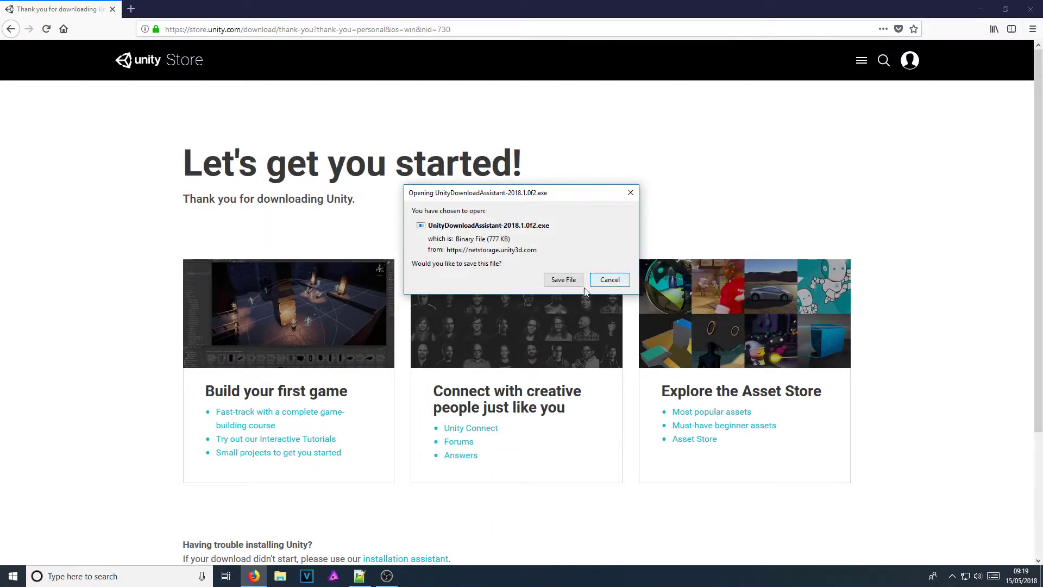
Save UnityDownloadAssistant-2018.1.0f2.exe and launch the Download Assistant from the downloads list.
{"action": "left_click", "coordinate": [563, 280]}
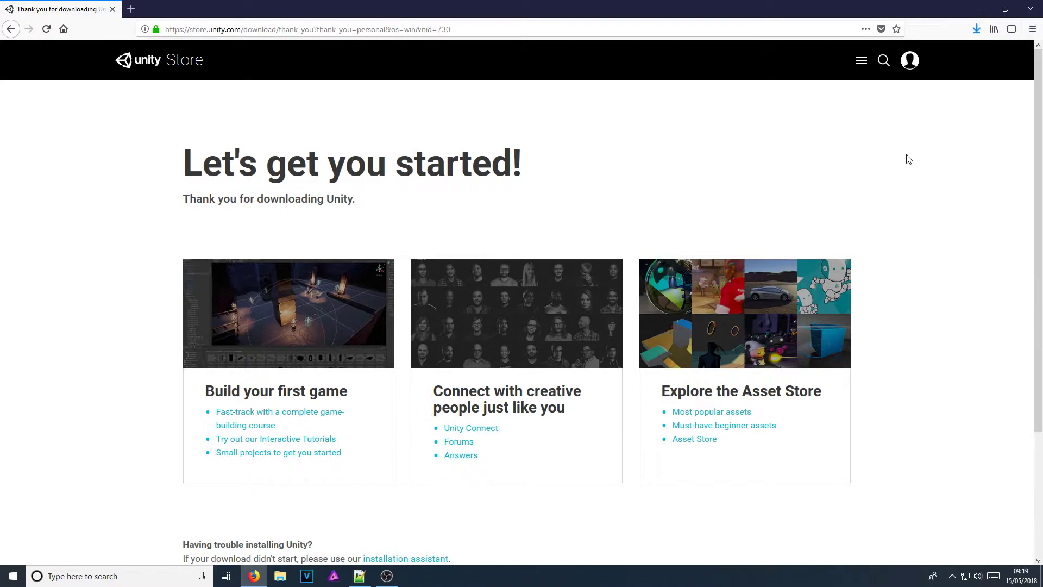
{"action": "left_click", "coordinate": [975, 28]}
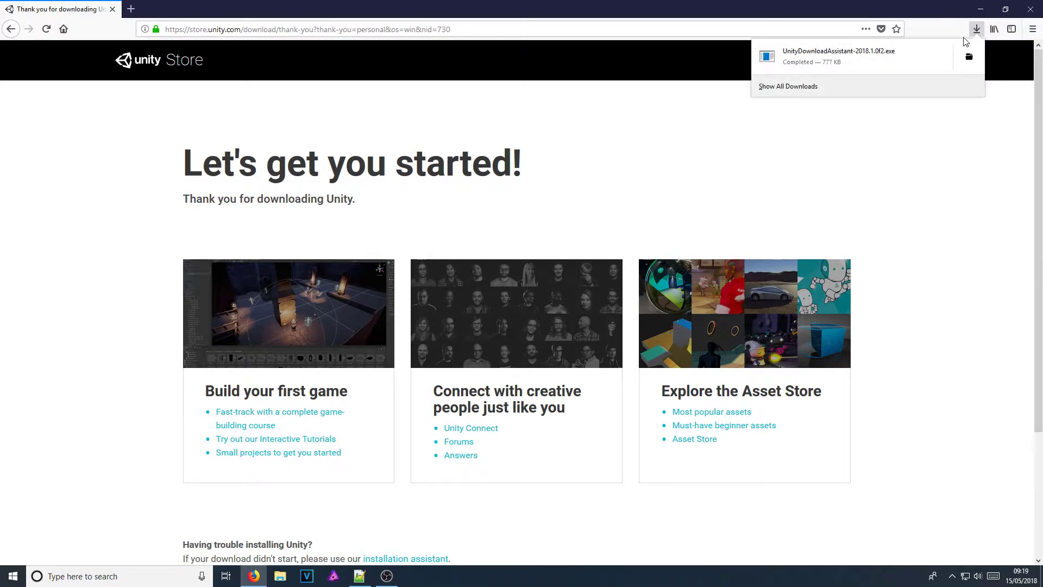
{"action": "left_click", "coordinate": [980, 10]}
{"action": "left_click", "coordinate": [980, 9]}
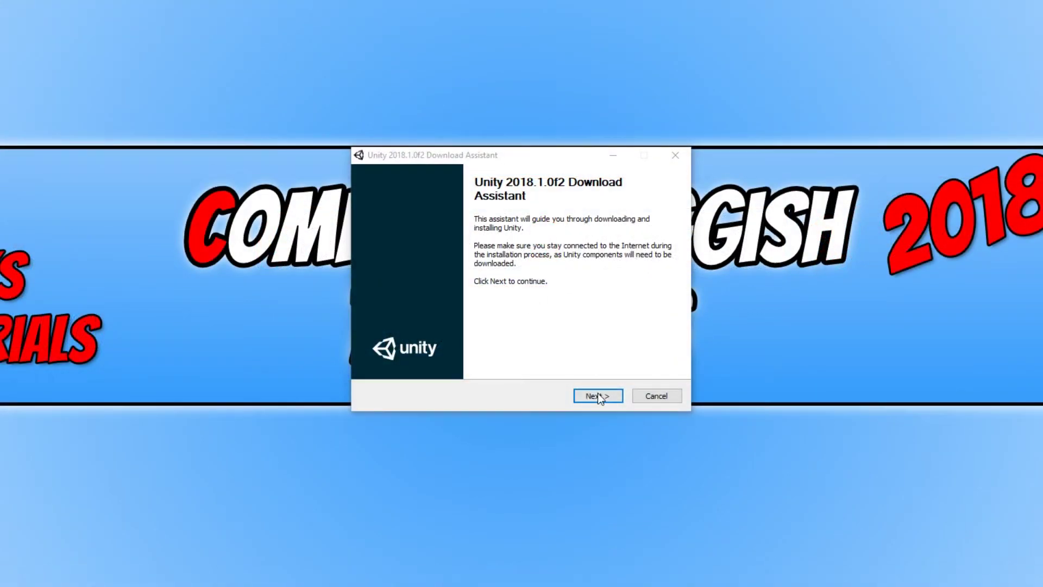
Accept the Unity terms and keep the default components, including Visual Studio Community 2017.
{"action": "left_click", "coordinate": [597, 392]}
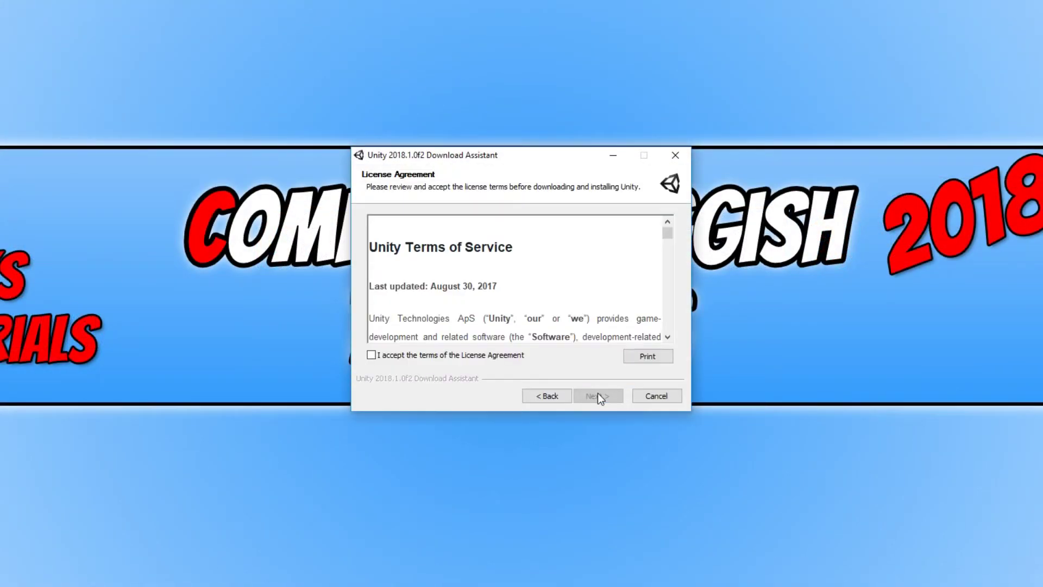
{"action": "left_click", "coordinate": [478, 358]}
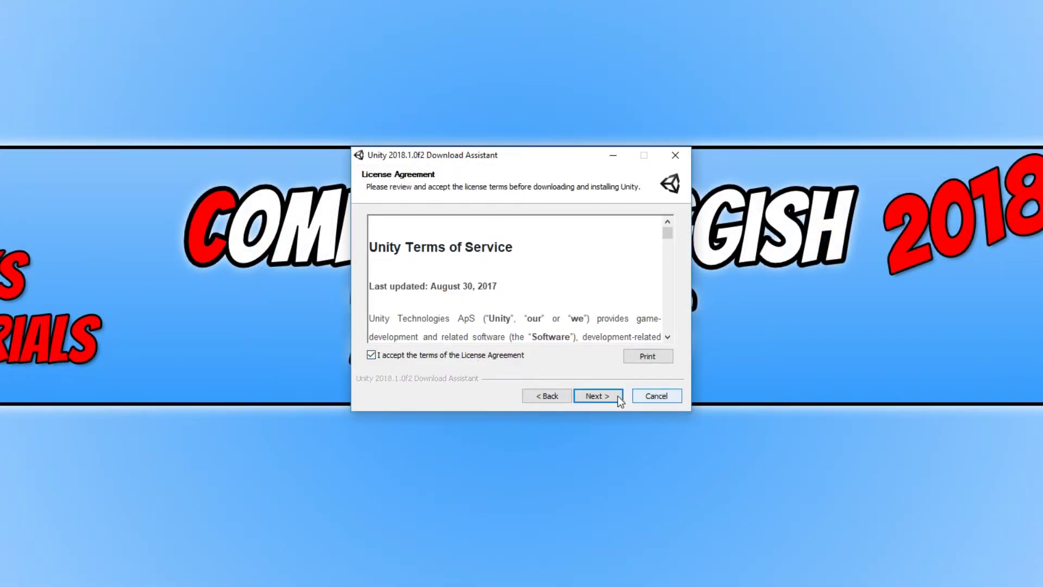
{"action": "left_click", "coordinate": [617, 396]}
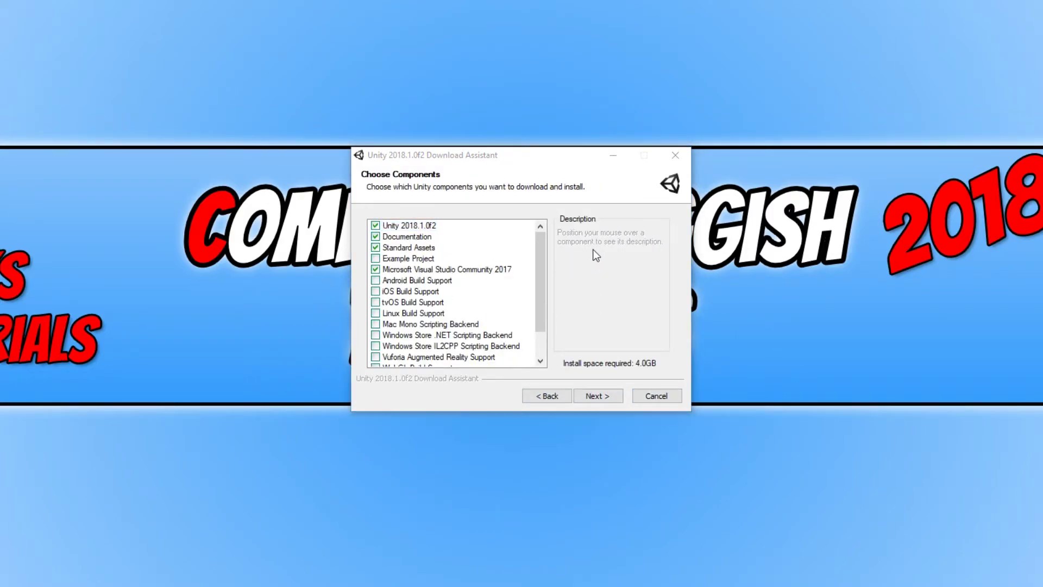
{"action": "mouse_move", "coordinate": [545, 242]}
{"action": "left_mouse_down"}
{"action": "mouse_move", "coordinate": [534, 277]}
{"action": "mouse_move", "coordinate": [535, 238]}
{"action": "left_mouse_up"}
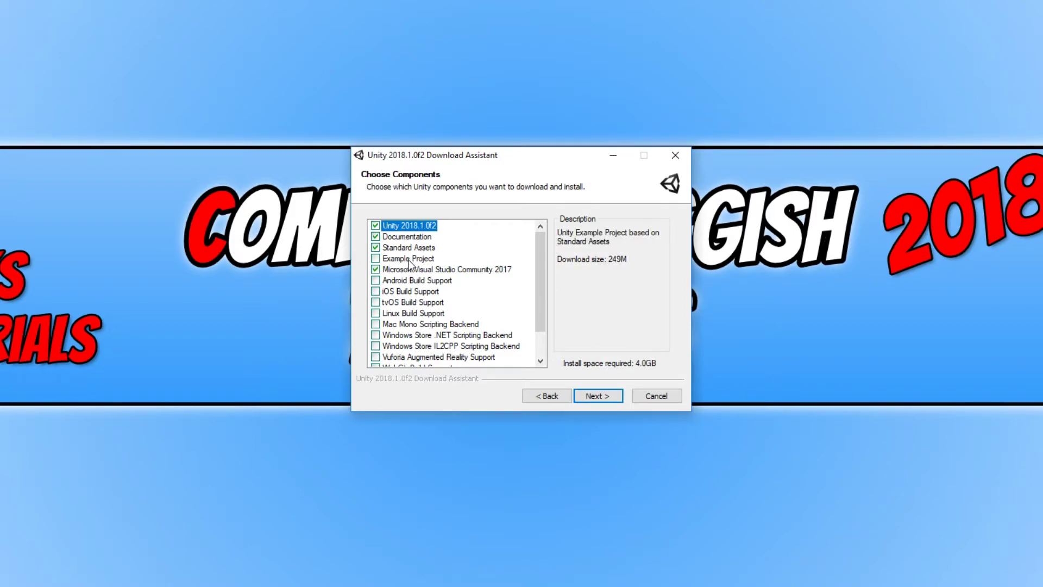
{"action": "left_click_drag", "start_coordinate": [540, 259], "coordinate": [542, 213]}
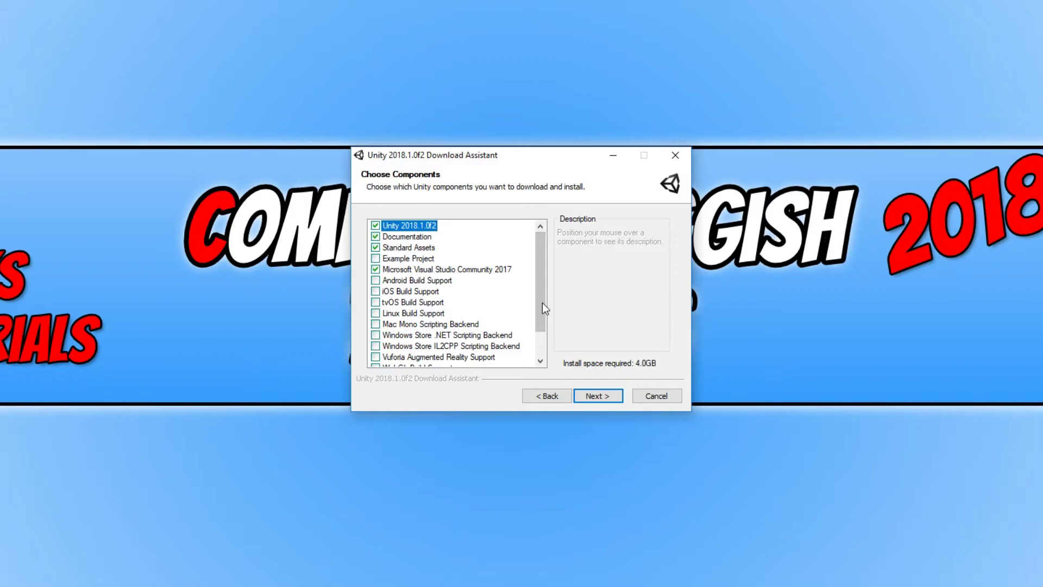
{"action": "left_click", "coordinate": [607, 400]}
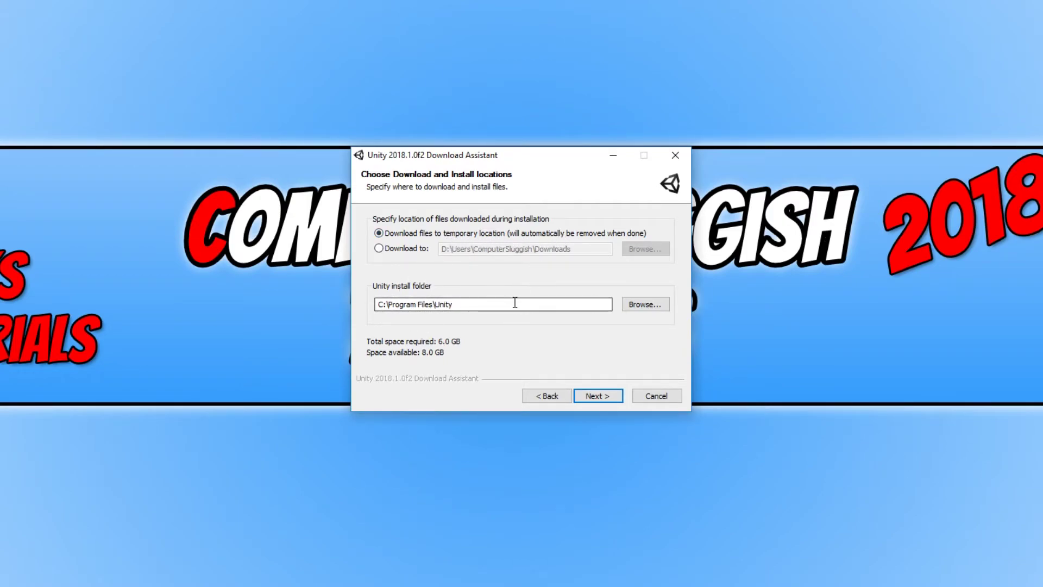
Install Unity to E:\Program Files\Unity, accepting the Visual Studio license terms.
{"action": "left_click", "coordinate": [387, 304]}
{"action": "left_click_drag", "start_coordinate": [387, 304], "coordinate": [246, 314]}
{"action": "type", "text": "E:"}
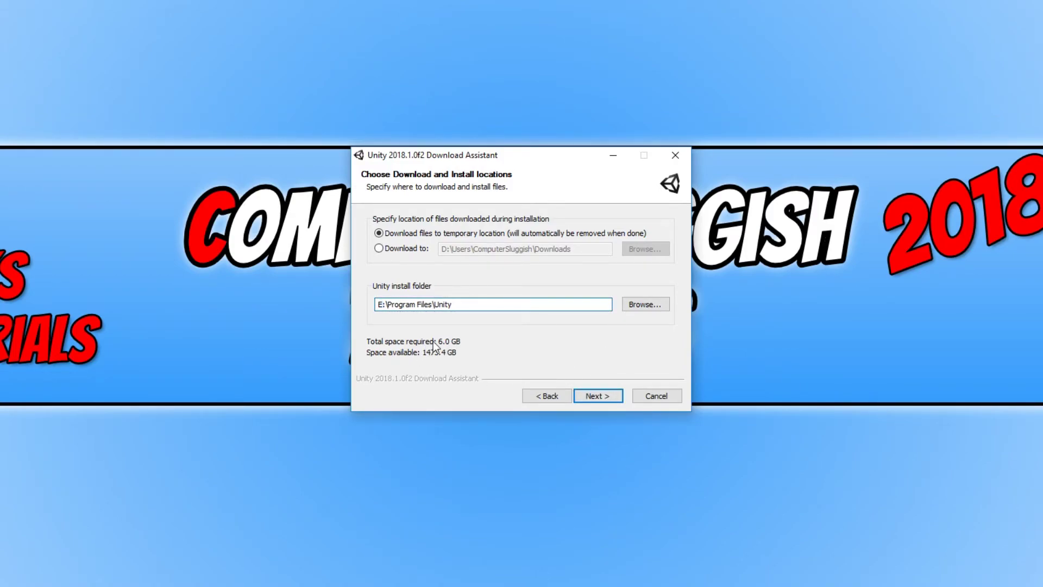
{"action": "left_click", "coordinate": [608, 395]}
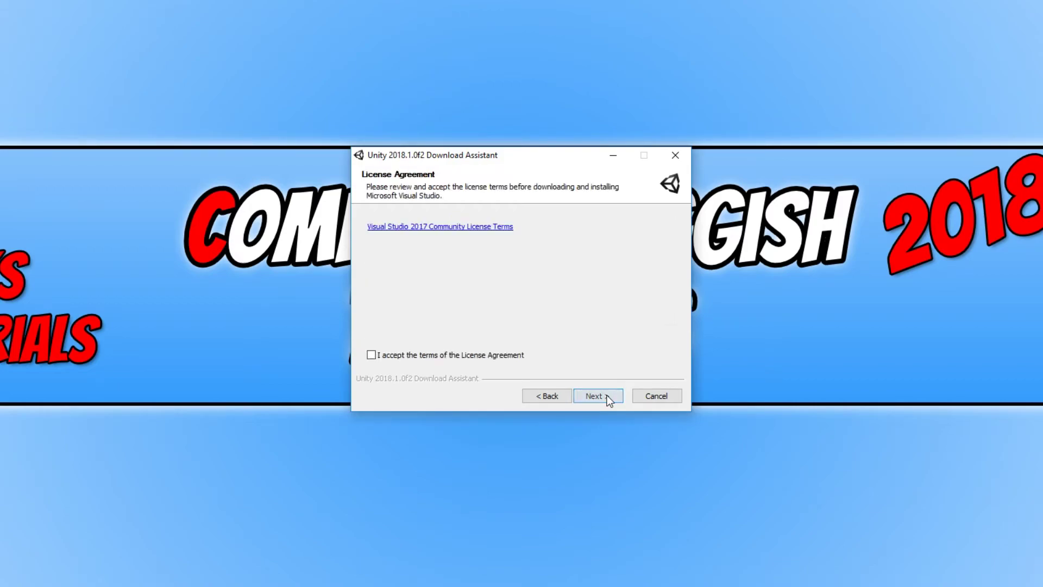
{"action": "left_click", "coordinate": [456, 356]}
{"action": "left_click", "coordinate": [601, 395]}
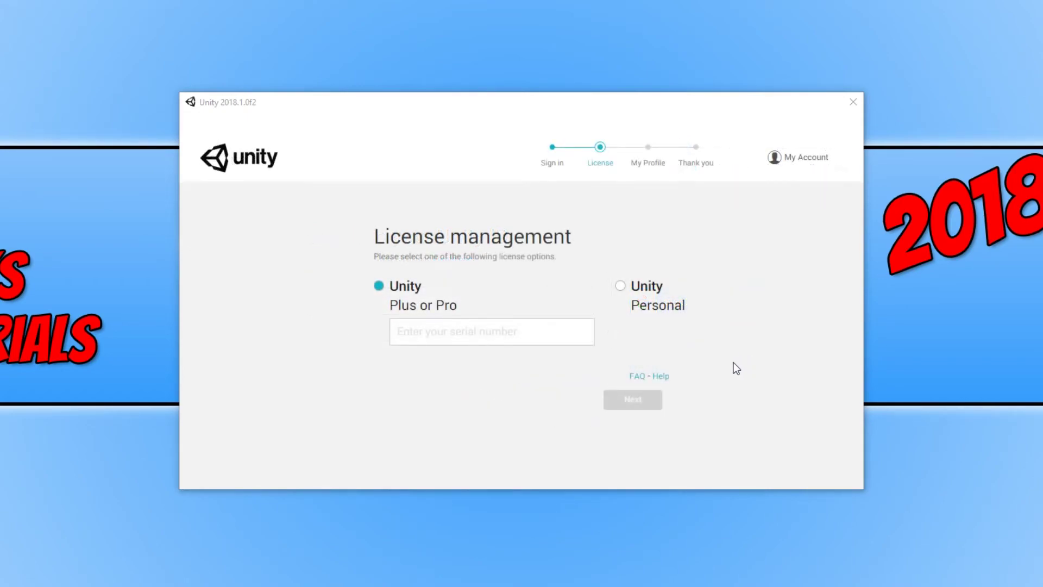
Activate a Unity Personal license for non-professional use and finish setup.
{"action": "left_click", "coordinate": [649, 296]}
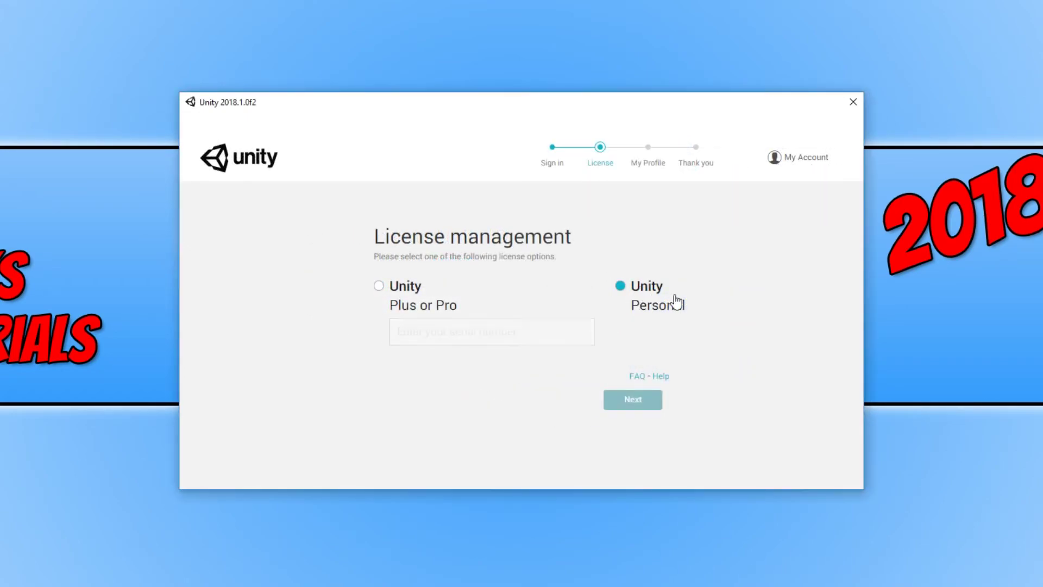
{"action": "left_click", "coordinate": [634, 401]}
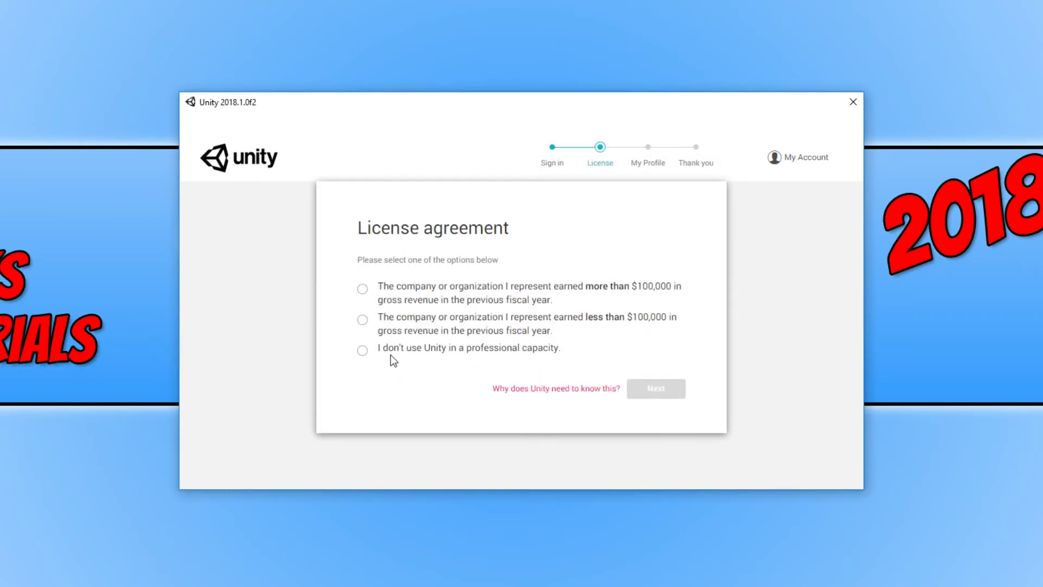
{"action": "left_click", "coordinate": [455, 352]}
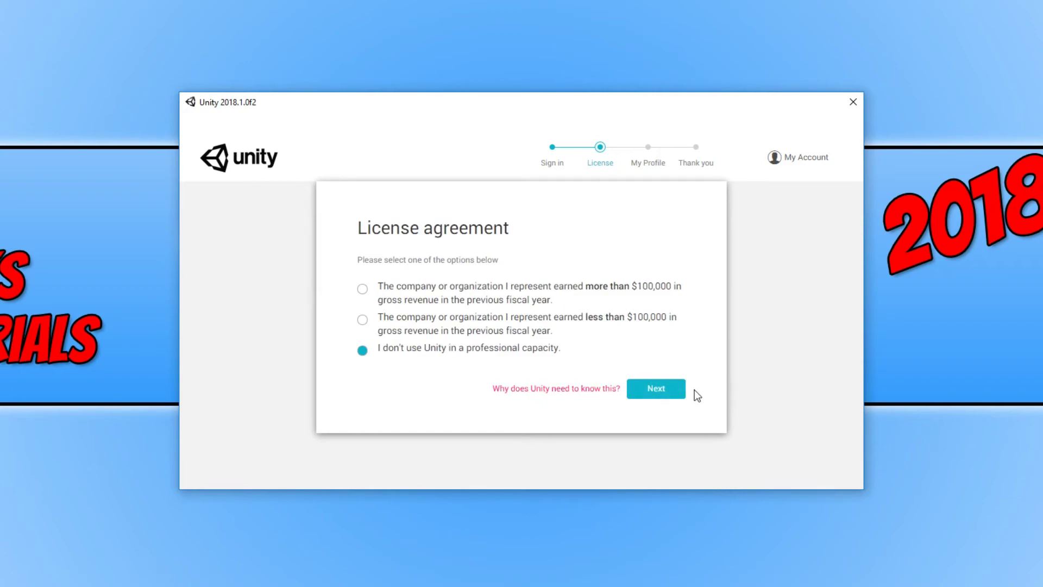
{"action": "left_click", "coordinate": [675, 397]}
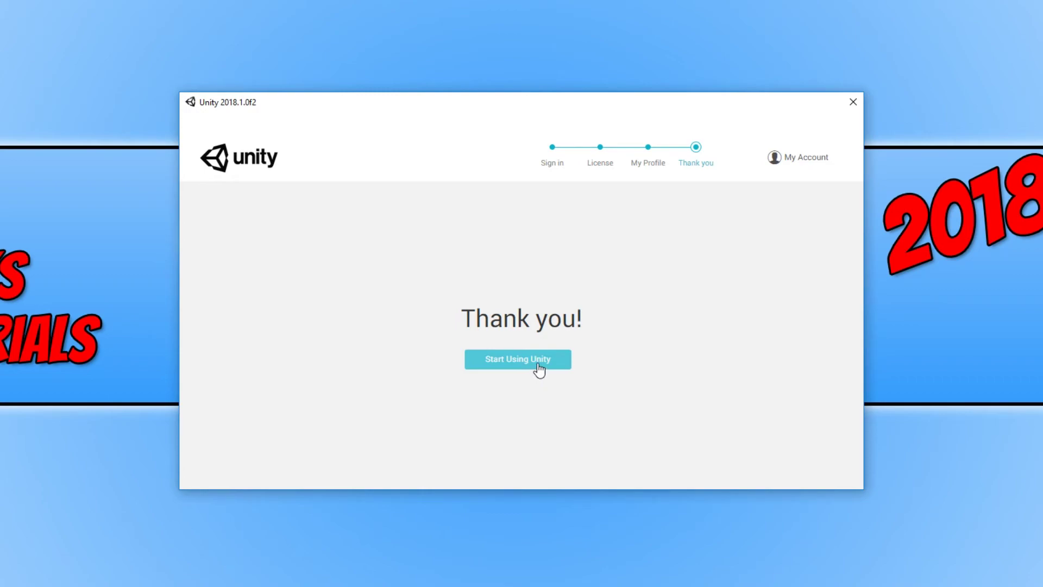
{"action": "left_click", "coordinate": [539, 368]}
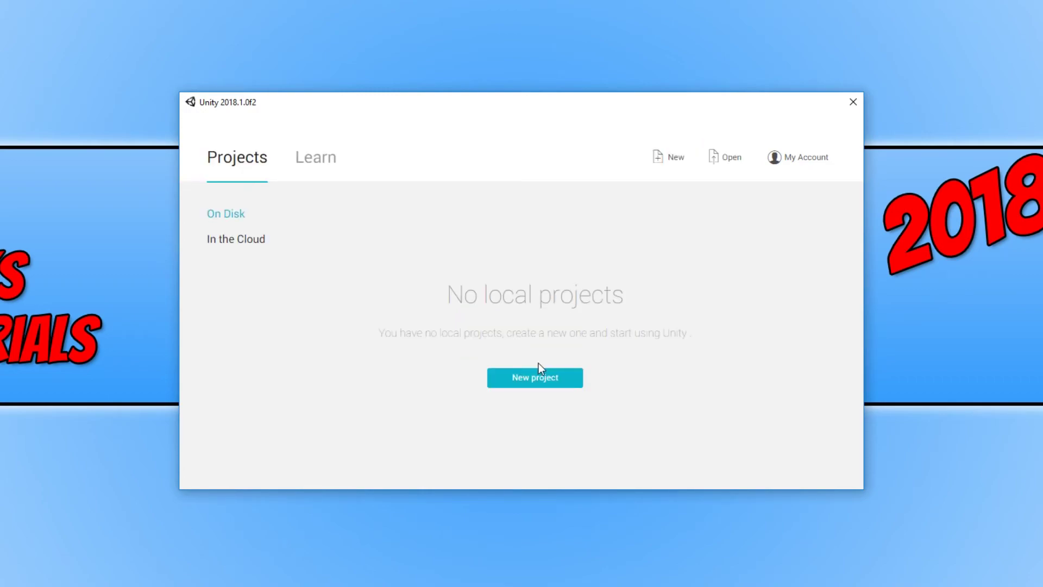
Create New Unity Project from the 3D template and allow the Unity Editor through the firewall.
{"action": "left_click", "coordinate": [550, 386]}
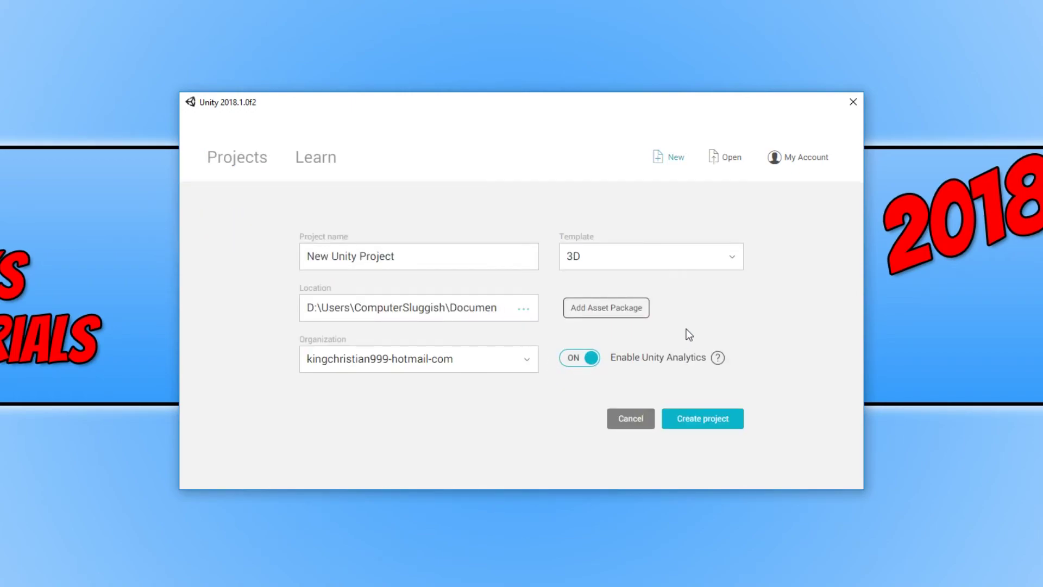
{"action": "left_click", "coordinate": [722, 427]}
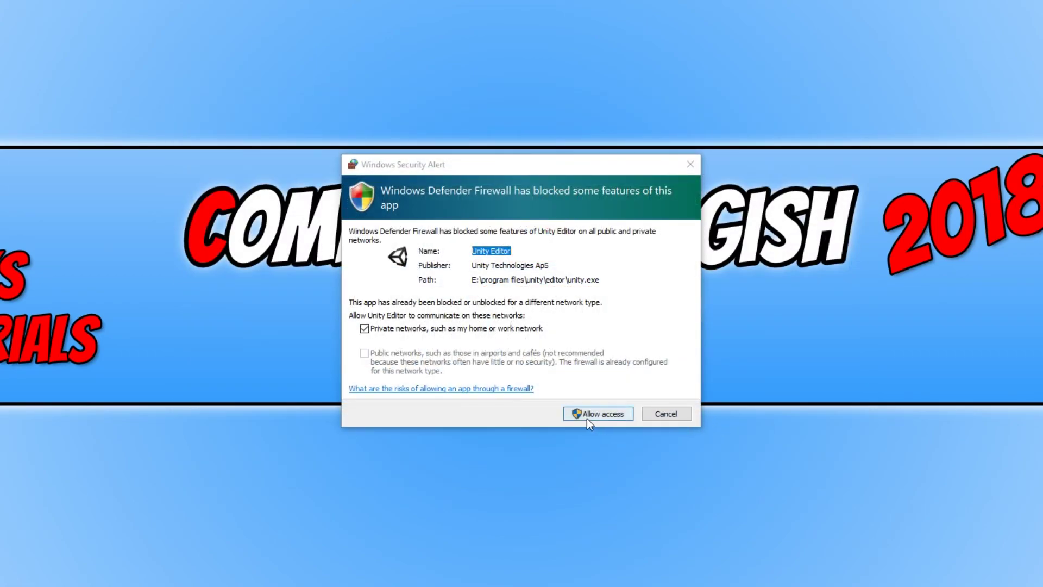
{"action": "left_click", "coordinate": [593, 414]}
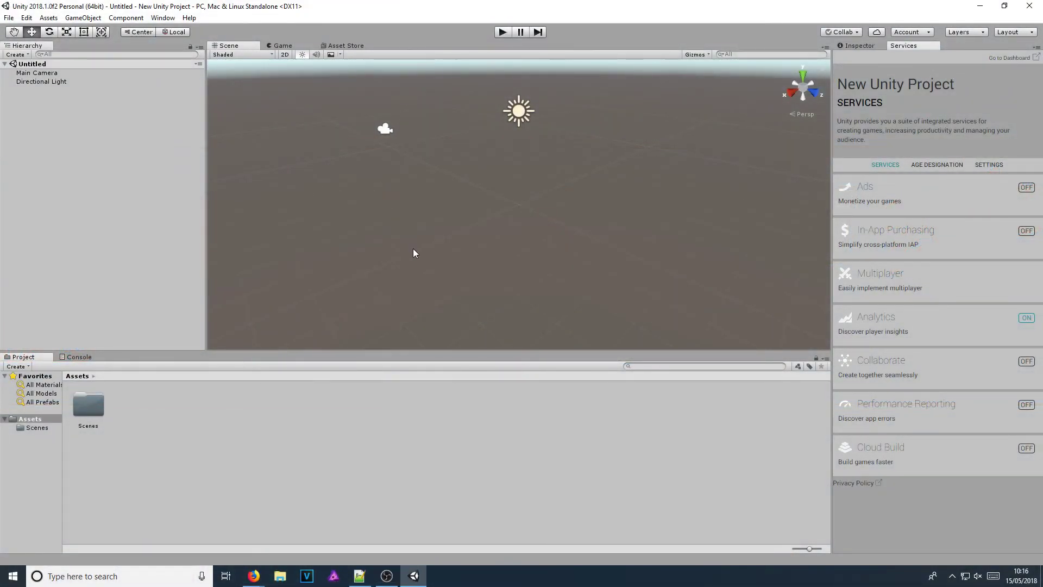
Bring up the Projects window with File > Open Project, showing New Unity Project on disk.
{"action": "left_click_drag", "start_coordinate": [414, 252], "coordinate": [515, 305]}
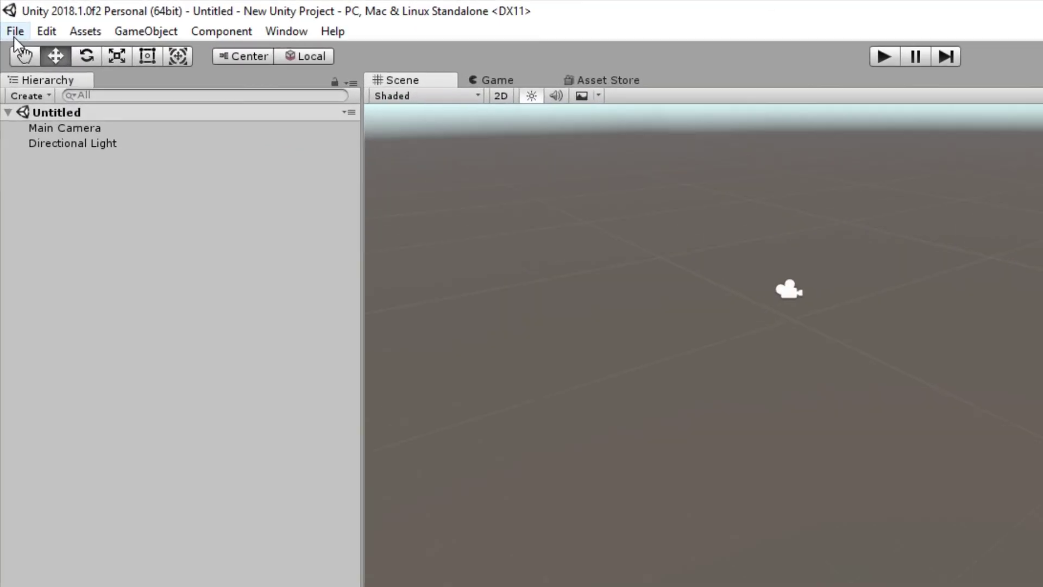
{"action": "left_click", "coordinate": [16, 33]}
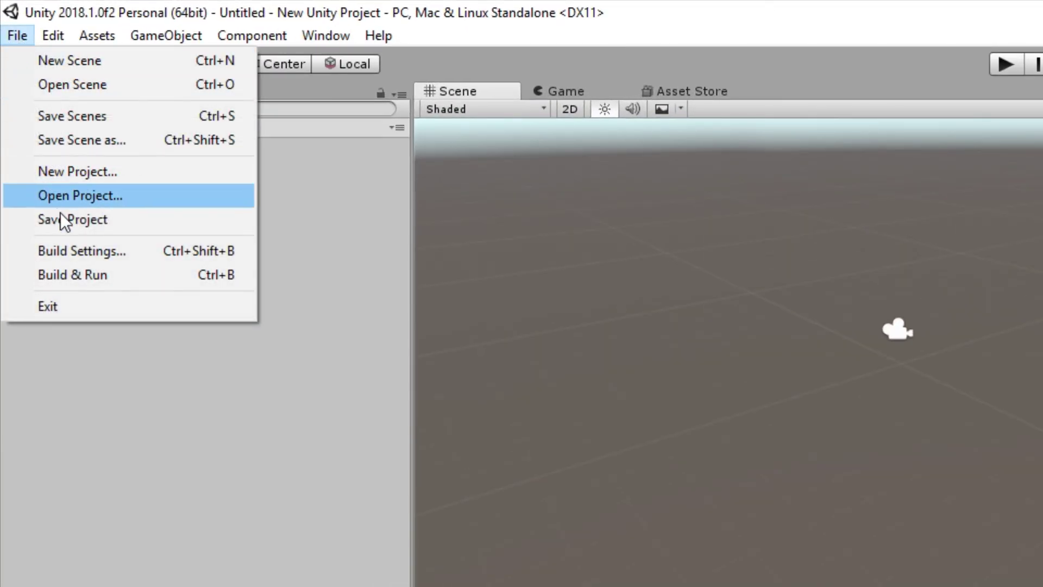
{"action": "left_click", "coordinate": [100, 193]}
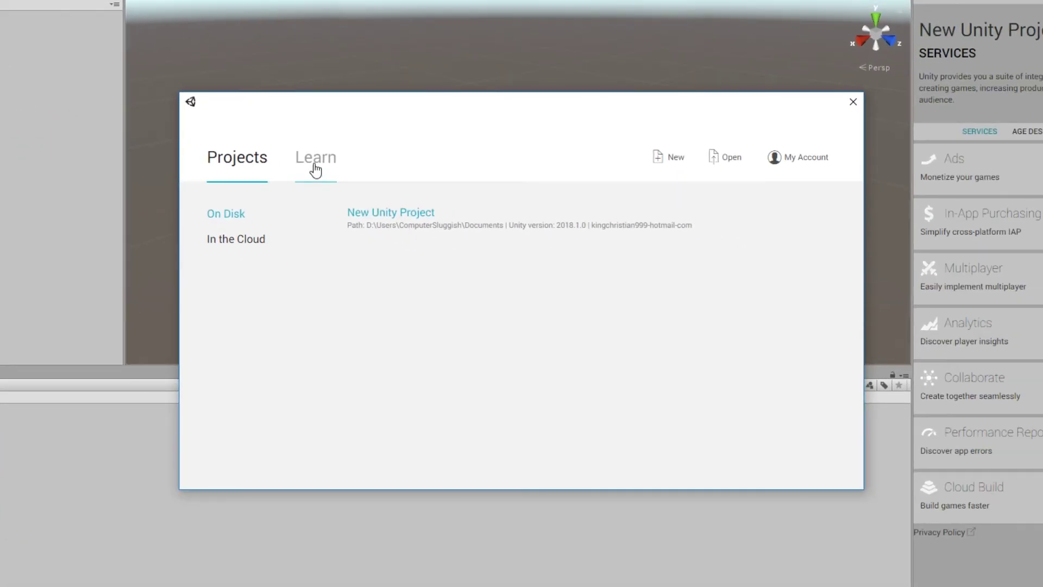
Show the Learn tab's Resources list, including Vehicle Tools and Particle Pack.
{"action": "left_click", "coordinate": [316, 167]}
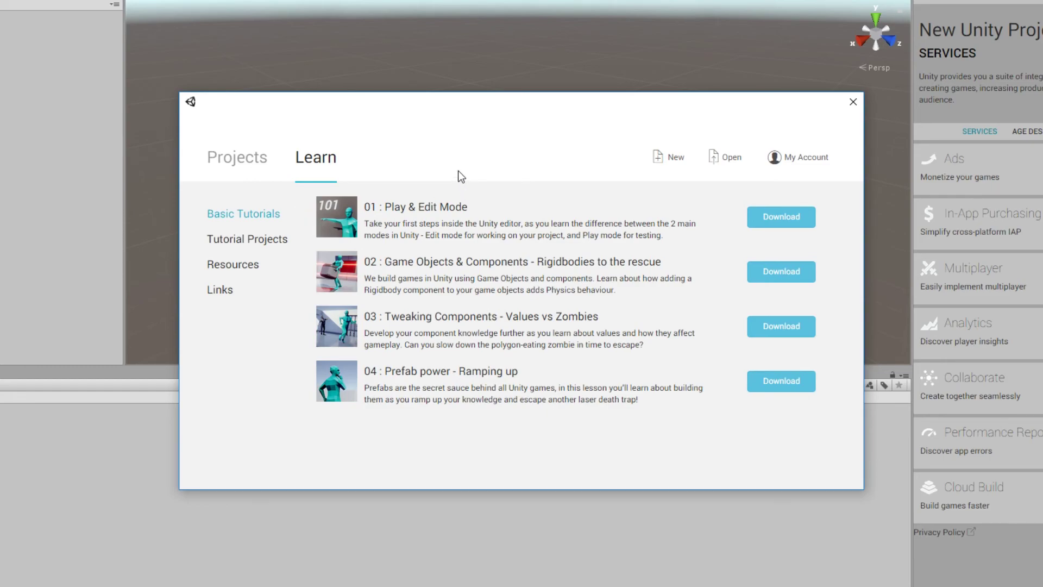
{"action": "left_click", "coordinate": [277, 239]}
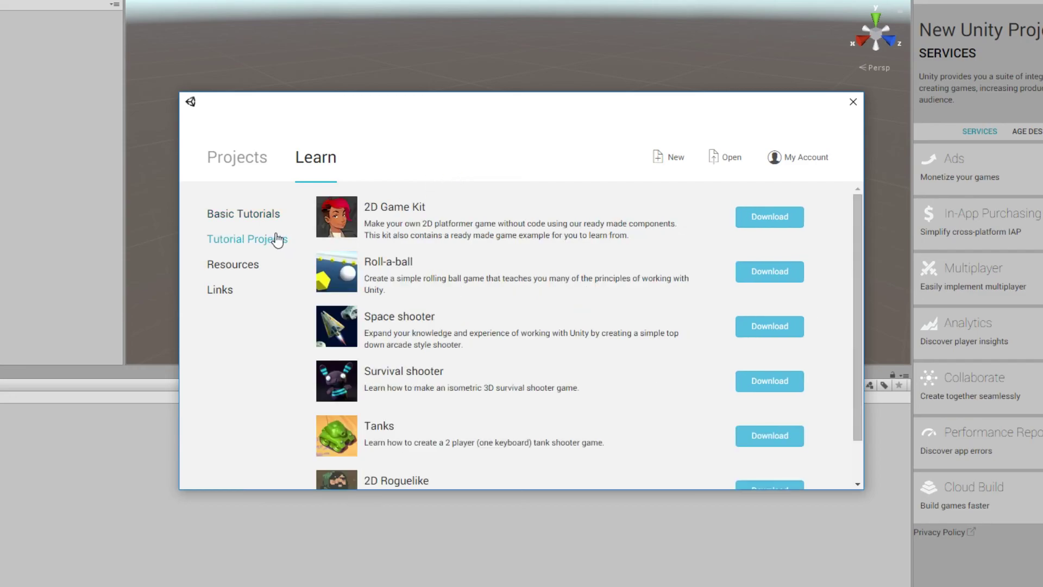
{"action": "left_click", "coordinate": [248, 270]}
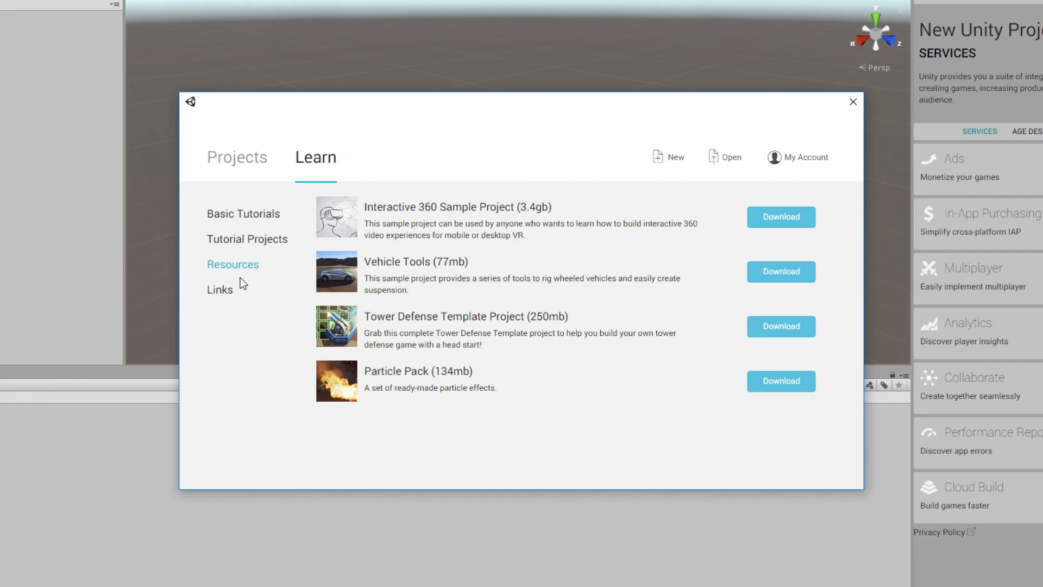